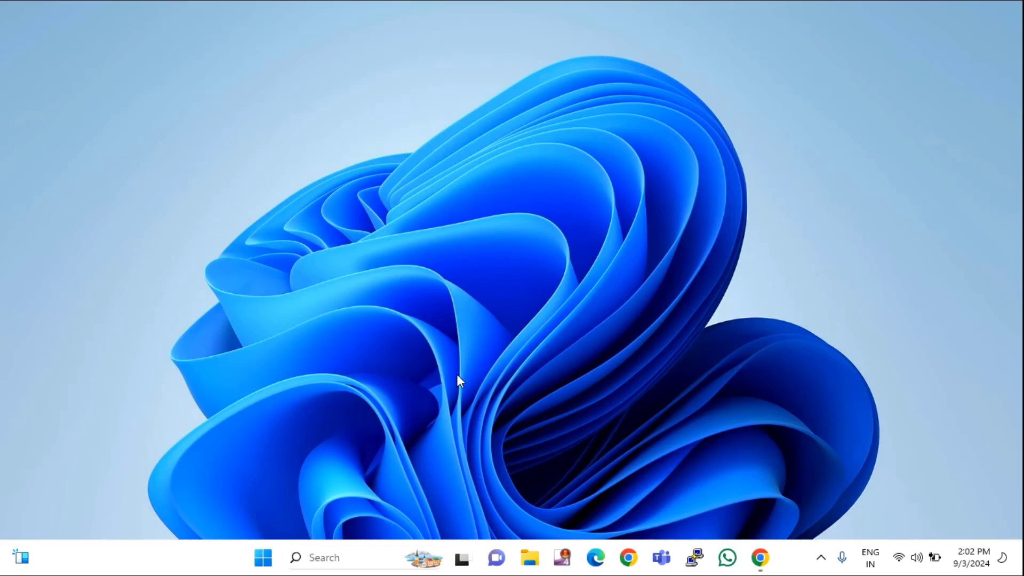
# - Open Settings' Power & battery page and change Power mode to Best performance
pyautogui.click(263, 557)
pyautogui.click(693, 170)
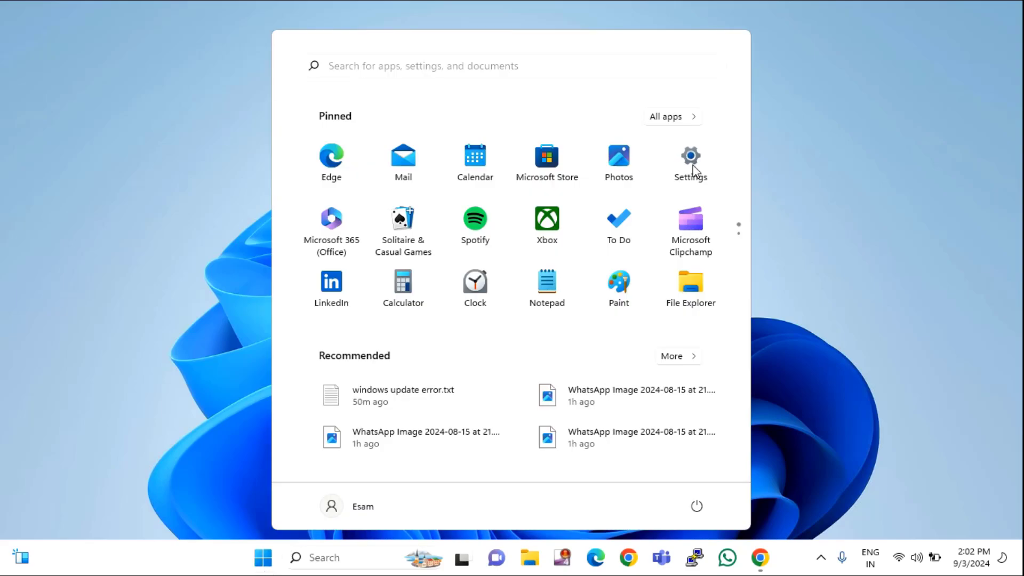
pyautogui.scroll(-3, 363, 299)
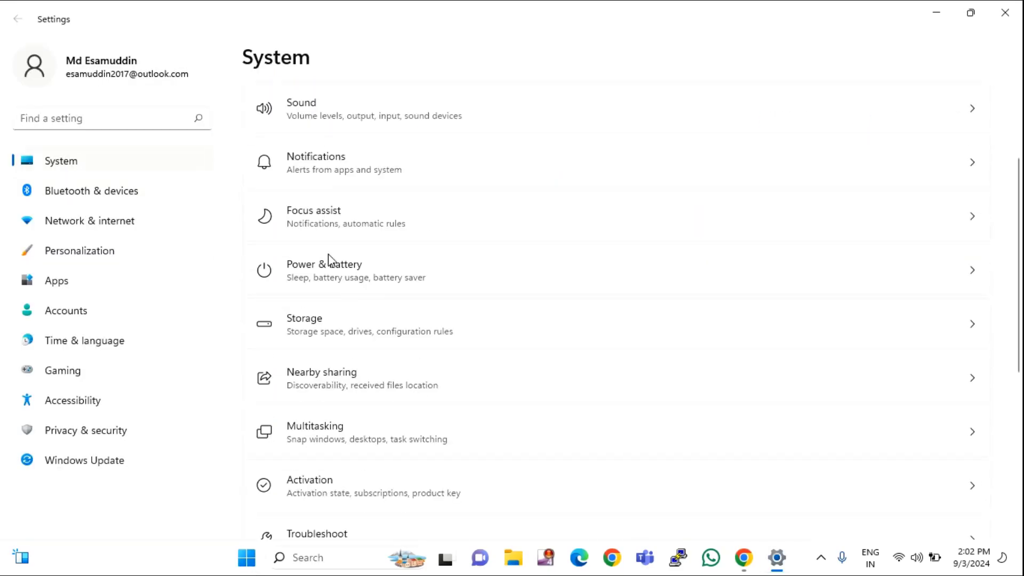
pyautogui.scroll(2, 359, 267)
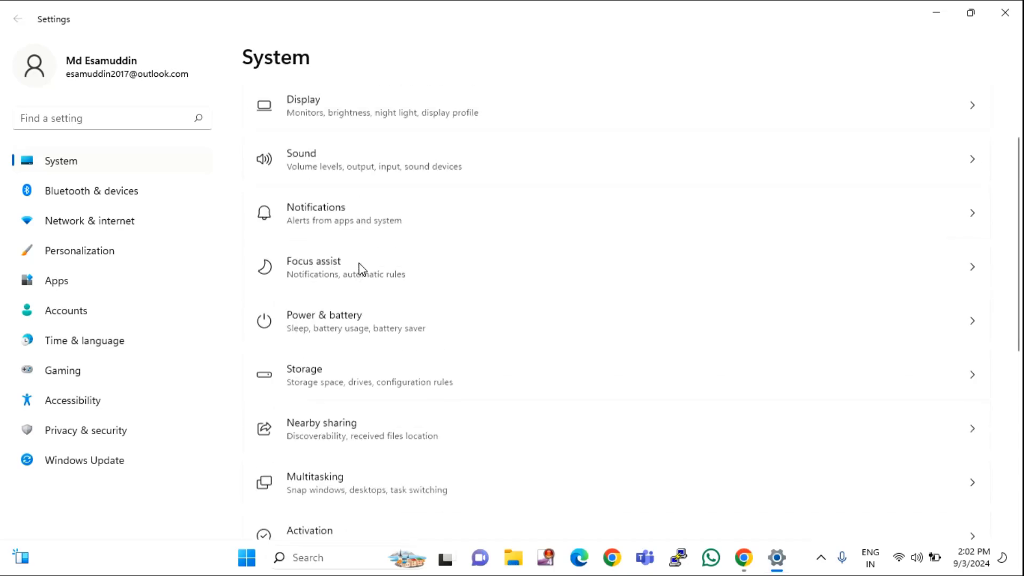
pyautogui.click(356, 338)
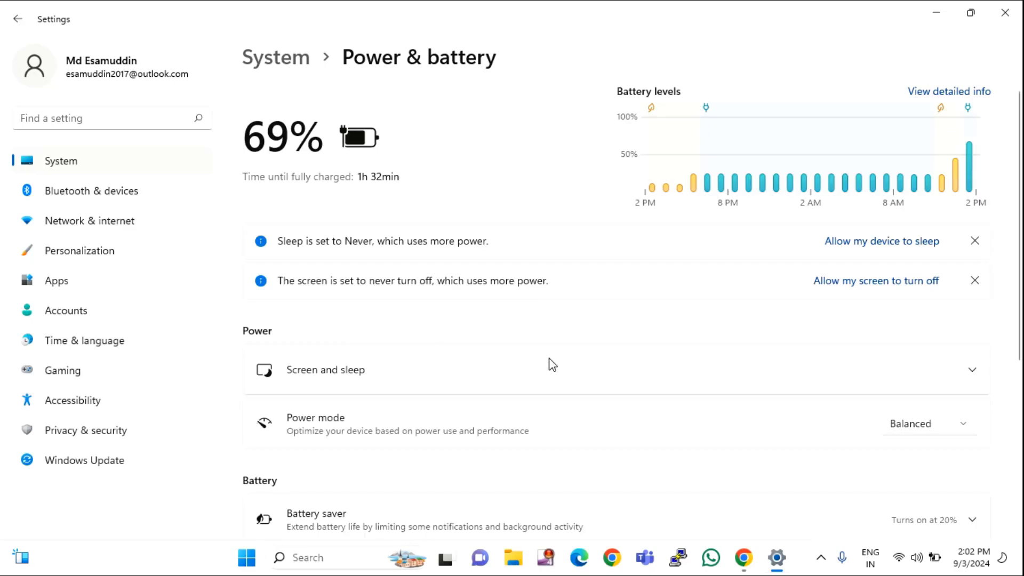
pyautogui.scroll(-1, 549, 363)
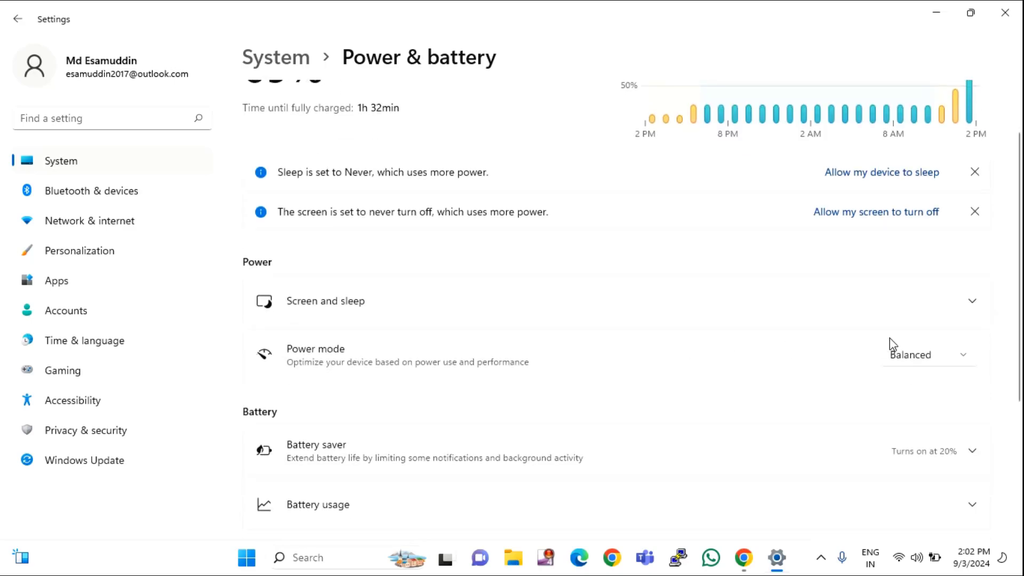
pyautogui.click(967, 357)
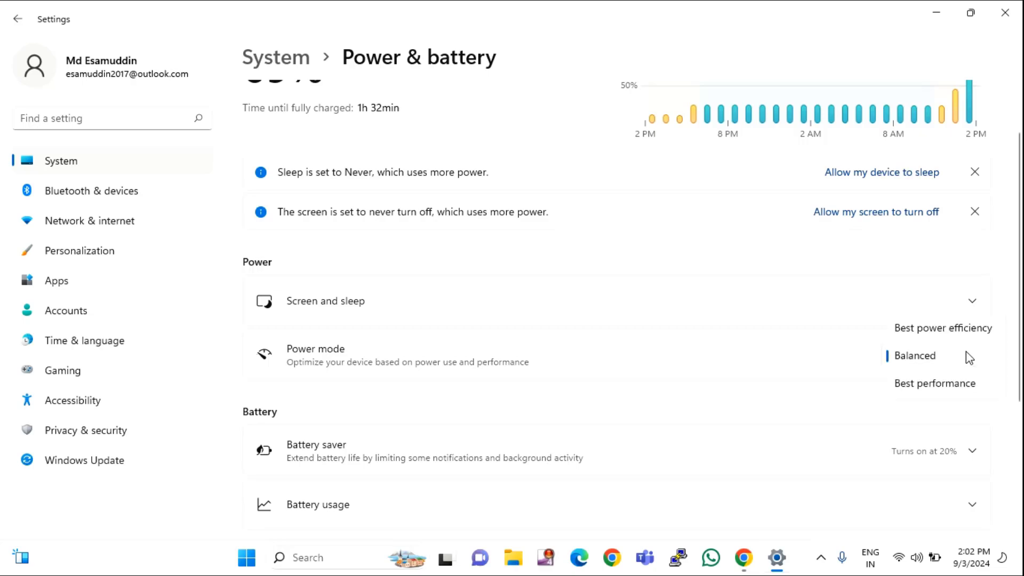
pyautogui.click(947, 387)
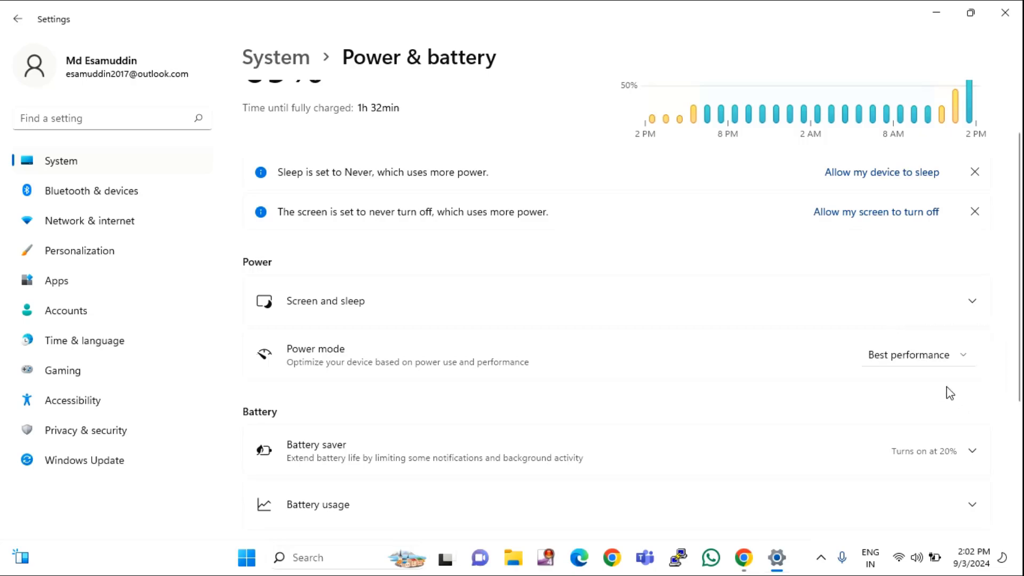
# - Reopen Settings and go to Network & internet > Ethernet
pyautogui.click(1005, 15)
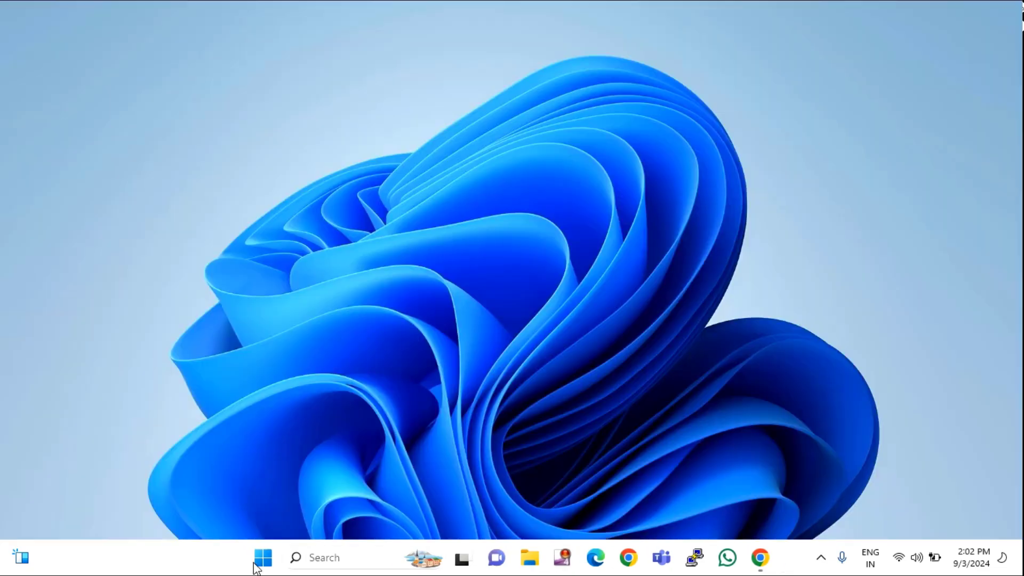
pyautogui.click(263, 558)
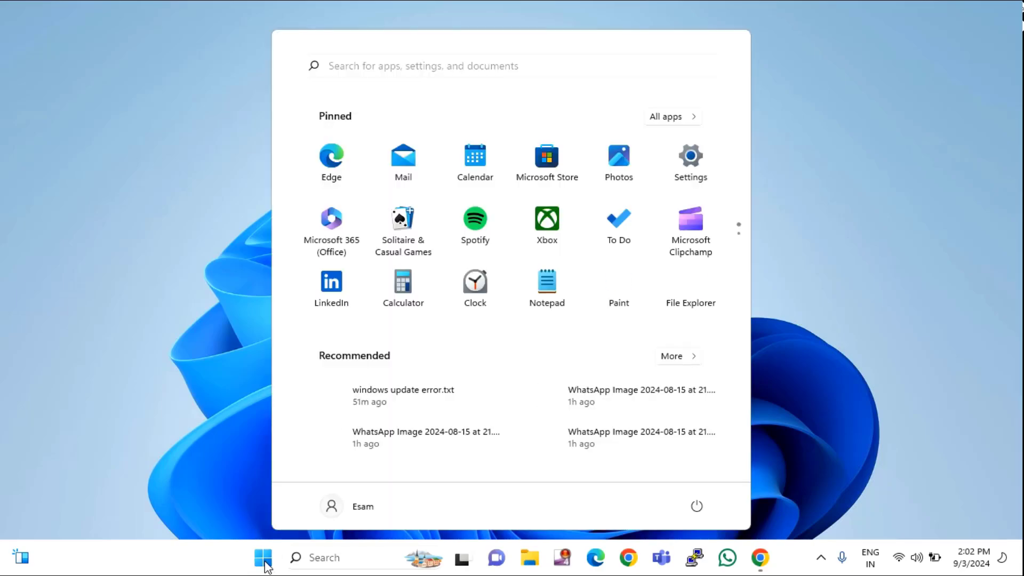
pyautogui.click(683, 167)
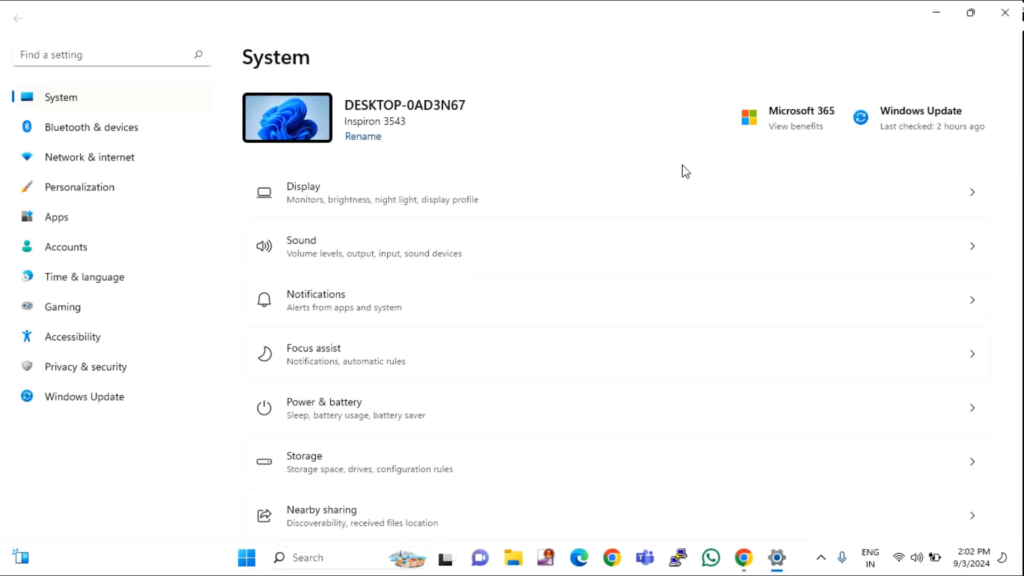
pyautogui.click(102, 225)
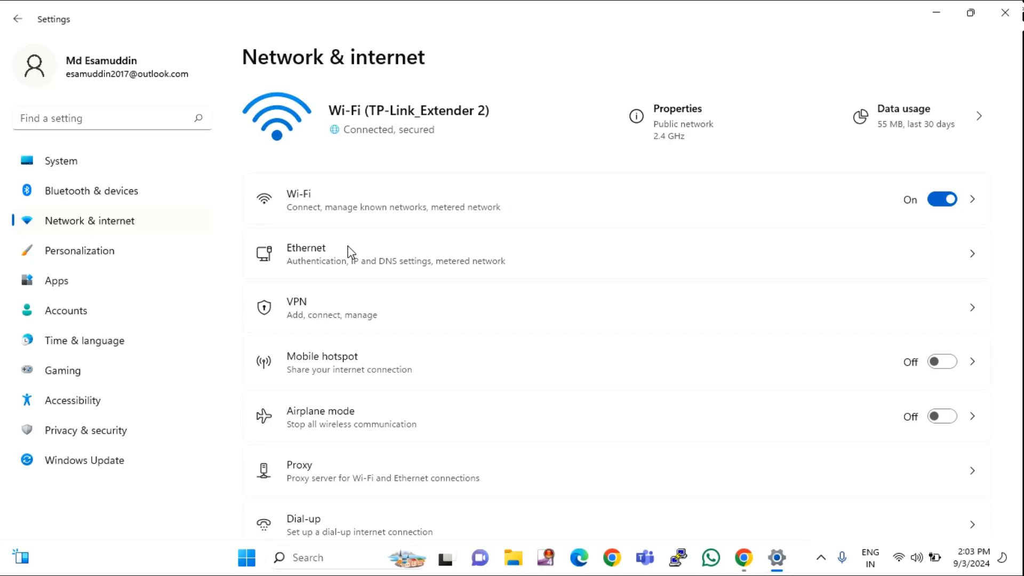
pyautogui.click(351, 253)
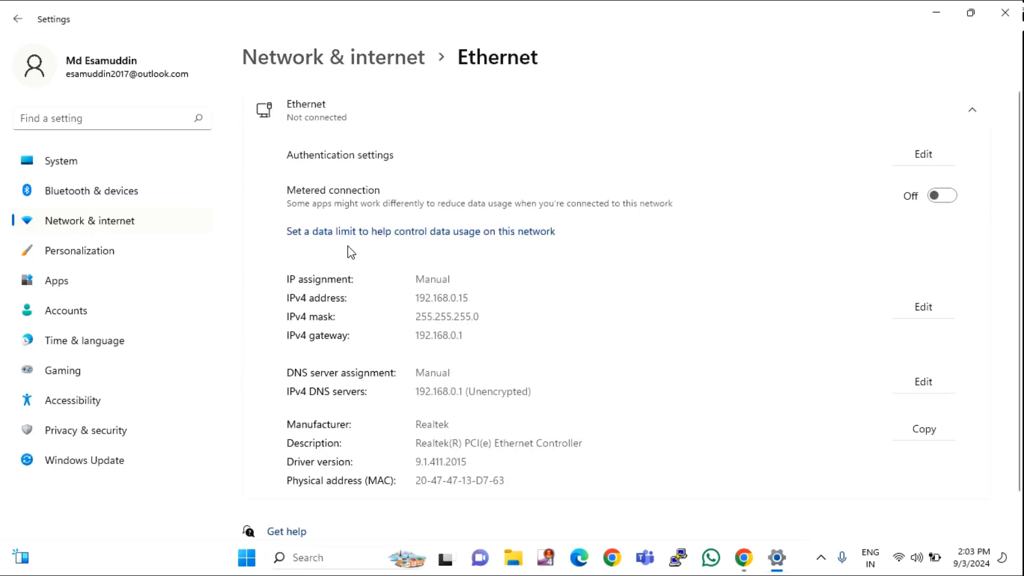
# - Toggle Ethernet's Metered connection on and back Off, then close Settings
pyautogui.scroll(-2, 393, 258)
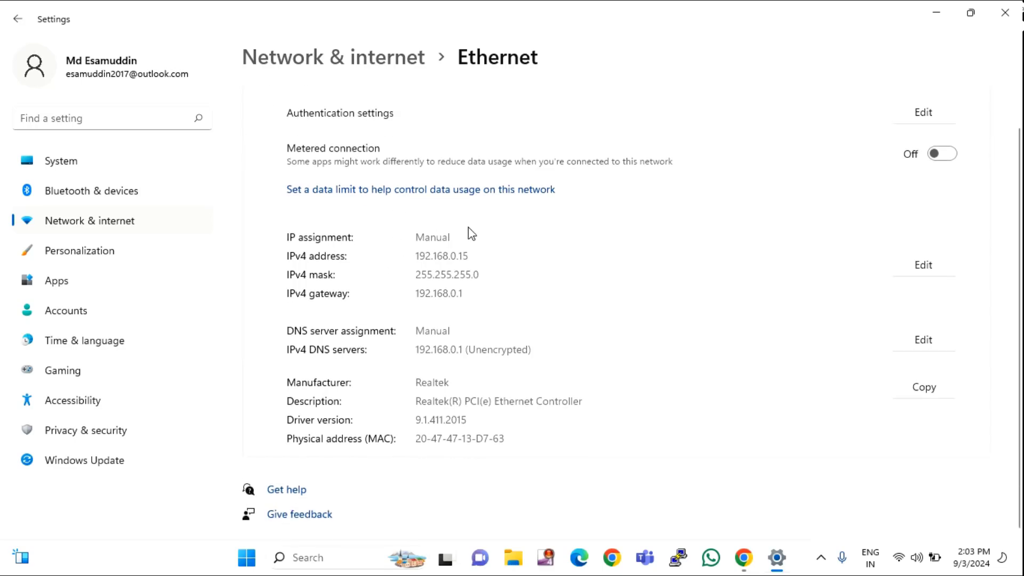
pyautogui.scroll(2, 458, 222)
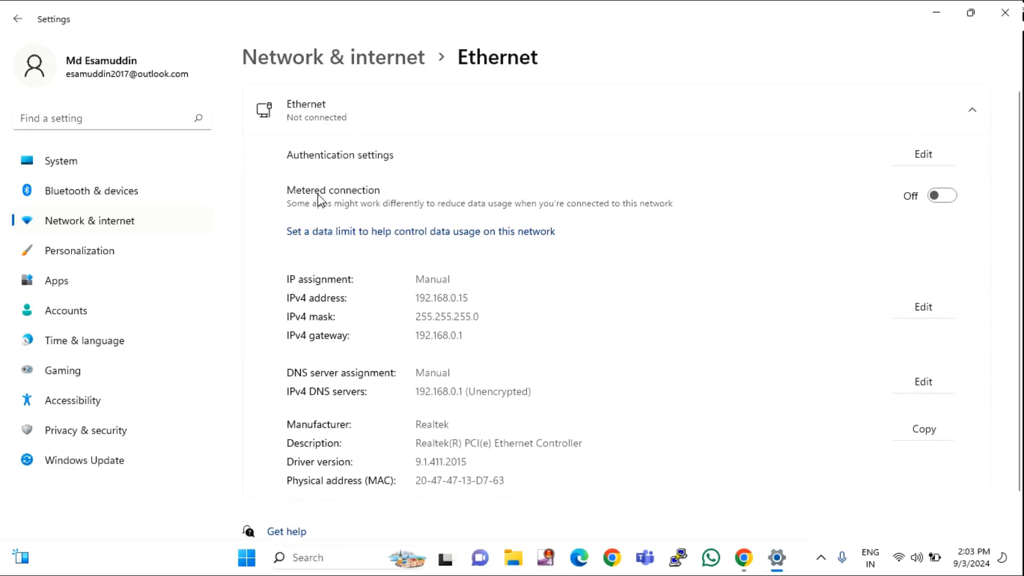
pyautogui.click(945, 196)
pyautogui.click(940, 200)
pyautogui.click(1010, 23)
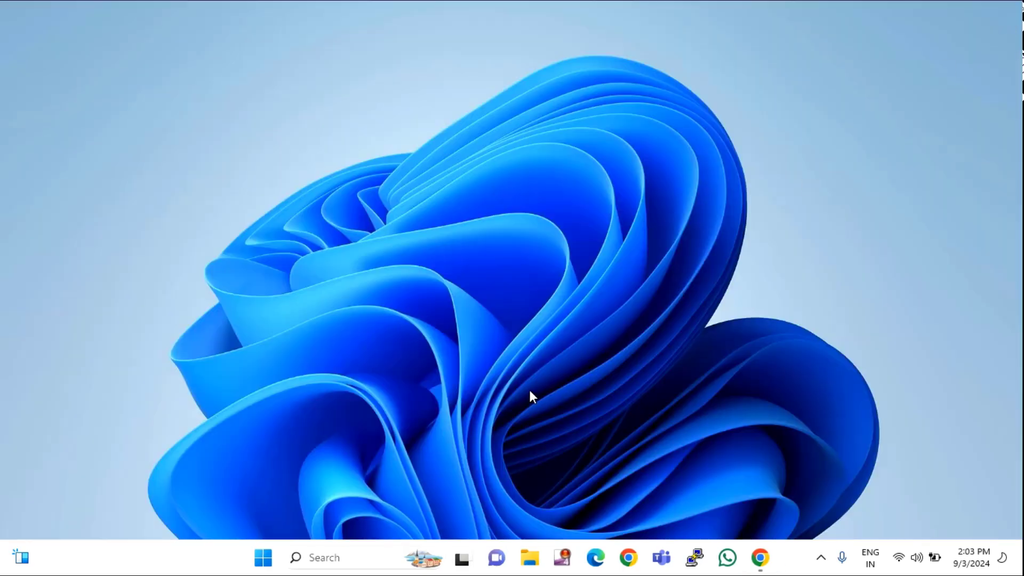
# - Search 'troub' to reach Troubleshoot, view Other troubleshooters, then close Settings
pyautogui.click(262, 557)
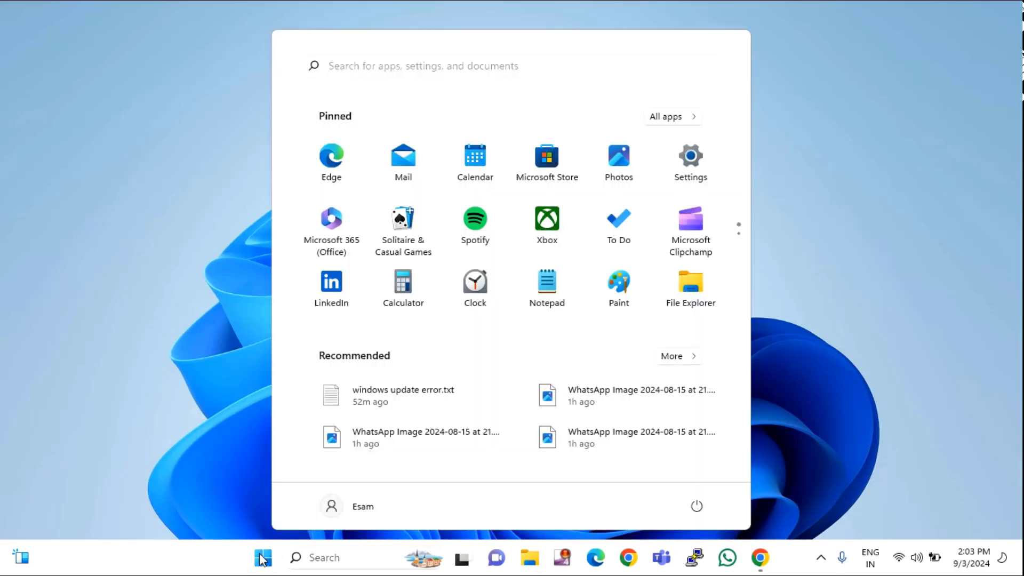
pyautogui.click(442, 63)
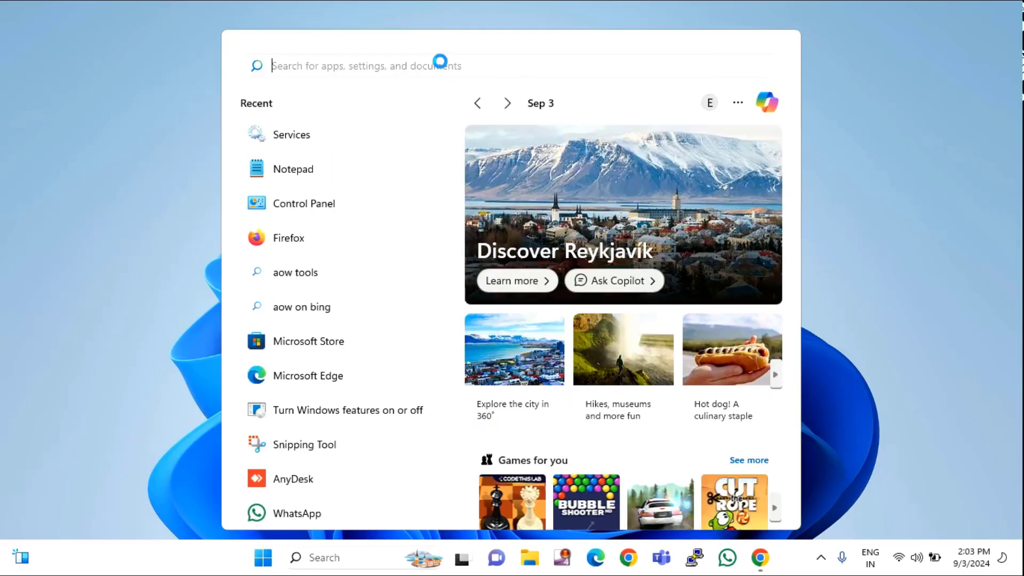
pyautogui.write('troub')
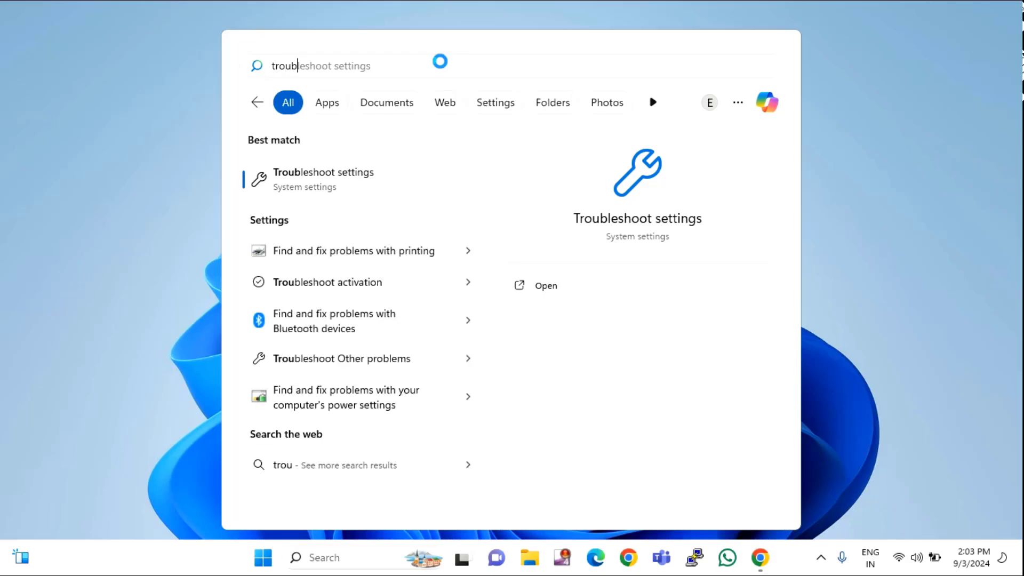
pyautogui.click(337, 180)
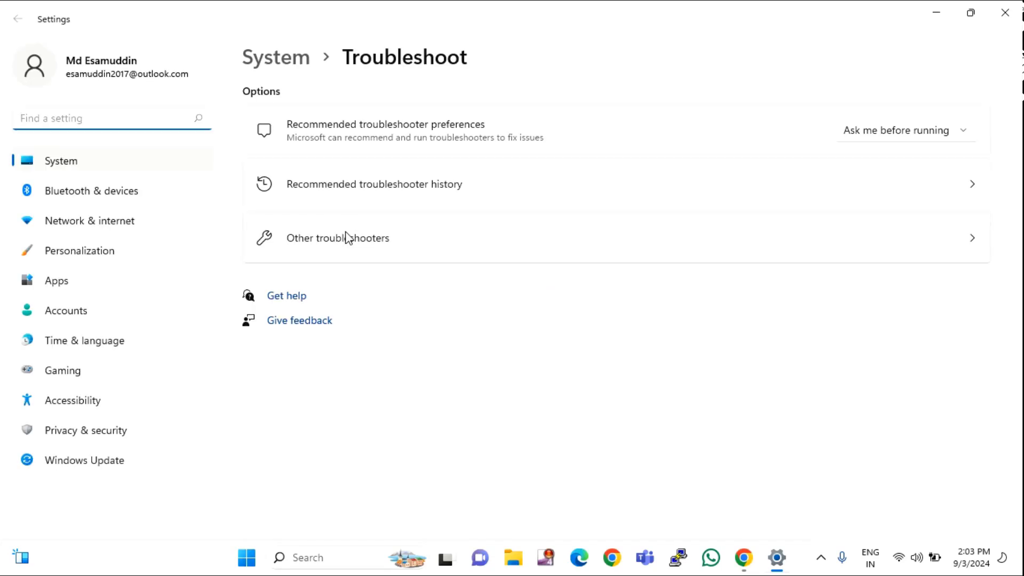
pyautogui.click(347, 235)
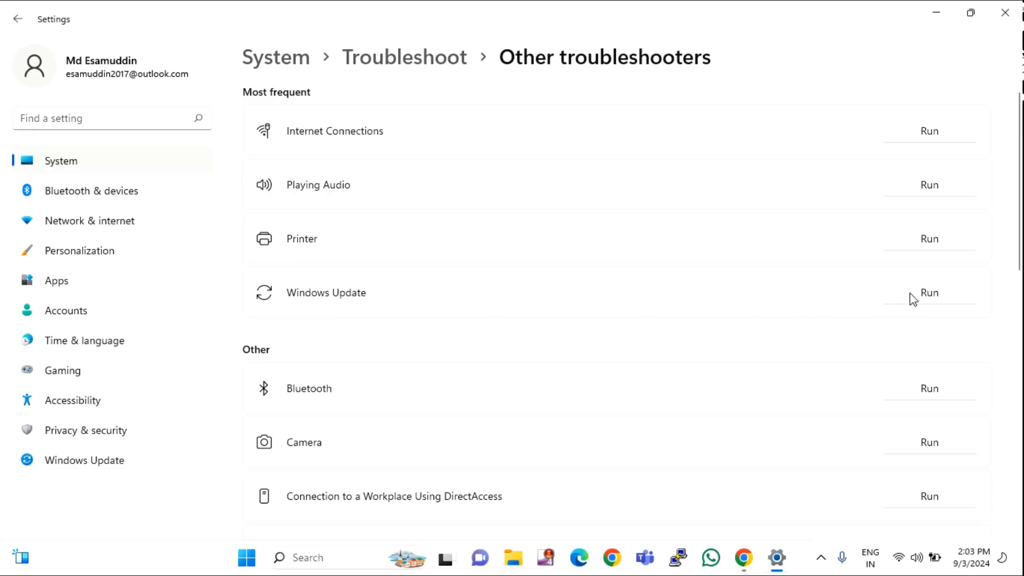
pyautogui.click(1009, 12)
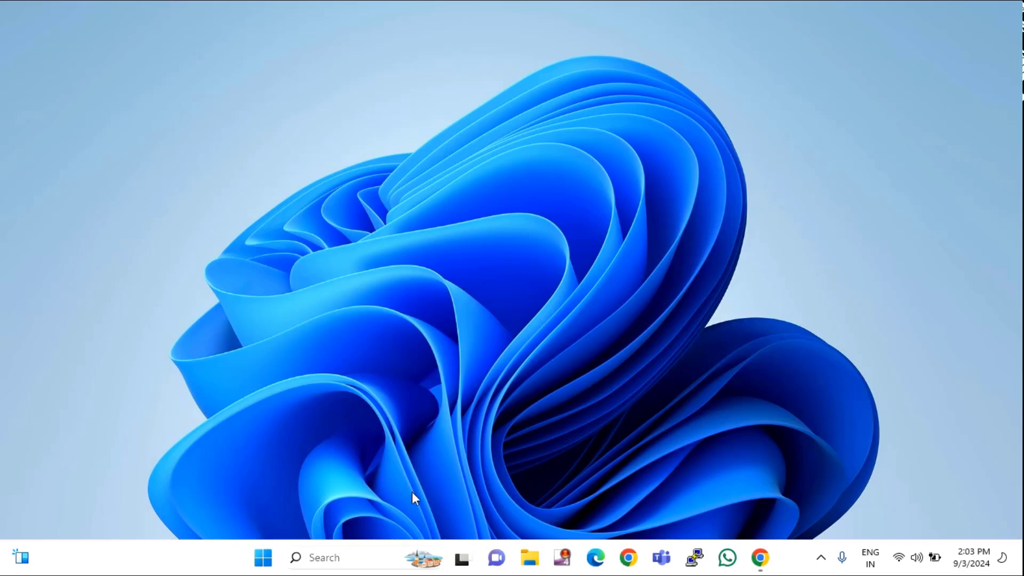
# - Launch the gpedit policy editor maximized, with a wider policy tree pane
pyautogui.click(331, 559)
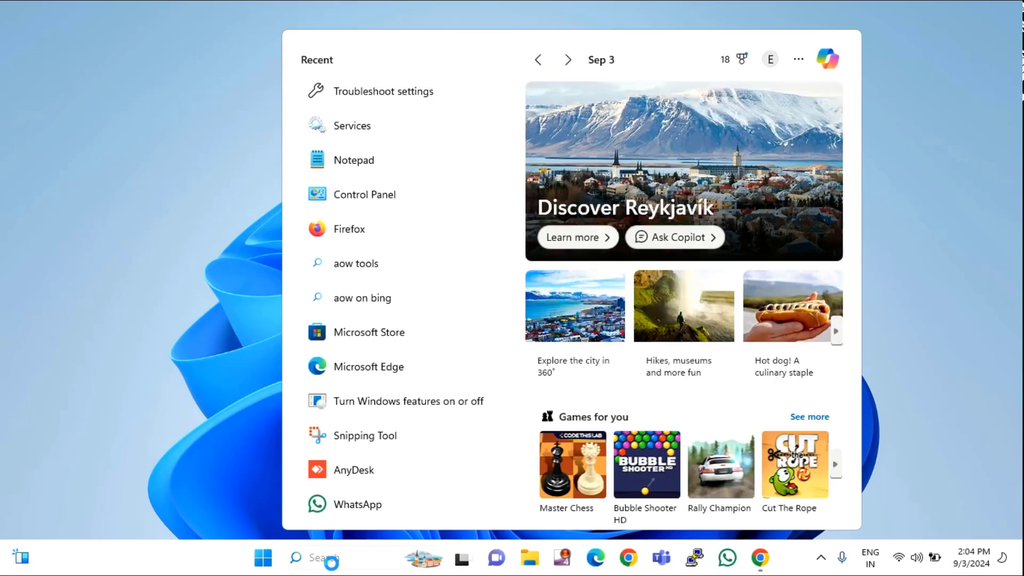
pyautogui.write('gp')
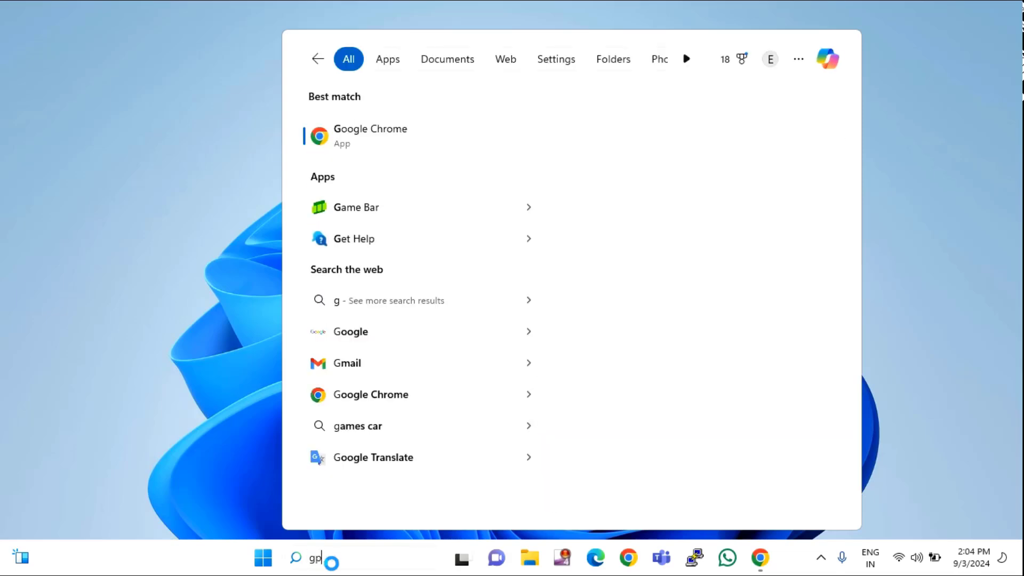
pyautogui.write('edit')
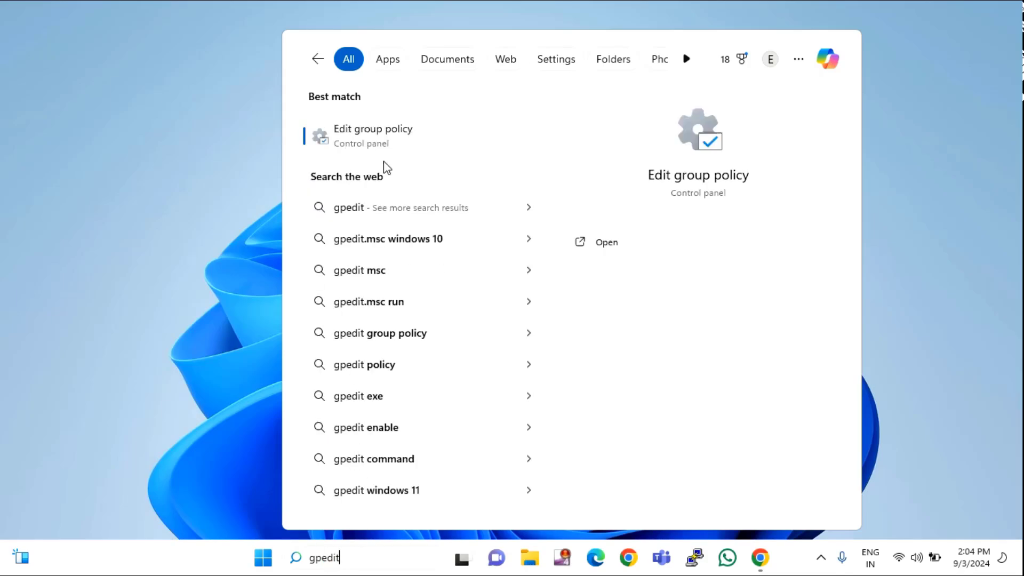
pyautogui.click(396, 144)
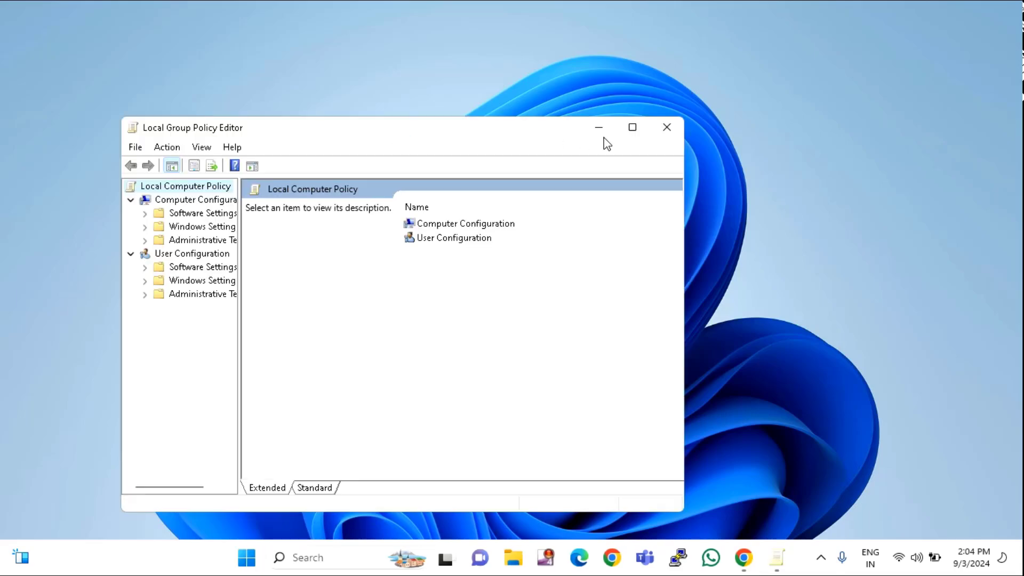
pyautogui.click(632, 128)
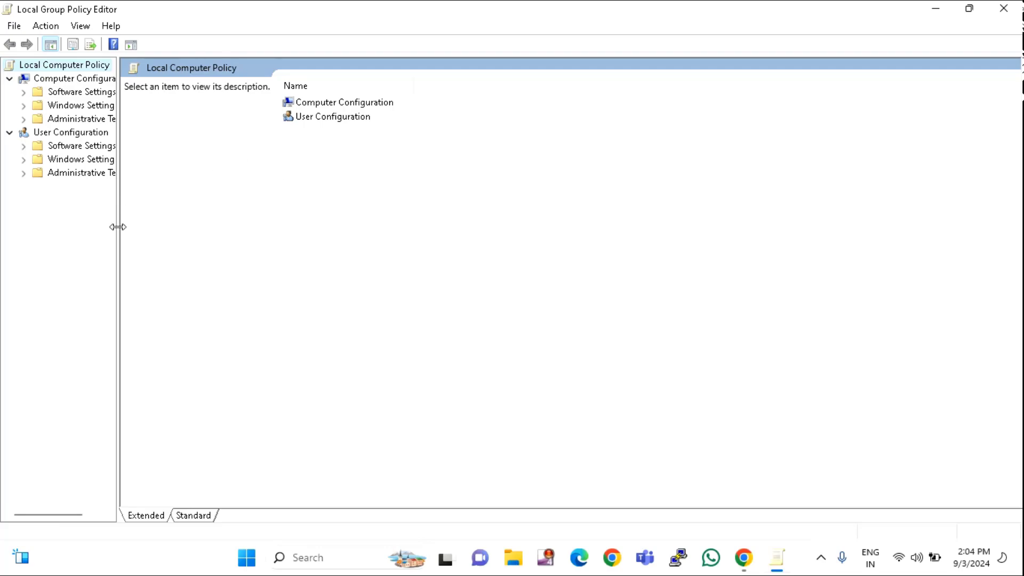
pyautogui.moveTo(117, 226); pyautogui.dragTo(194, 236)
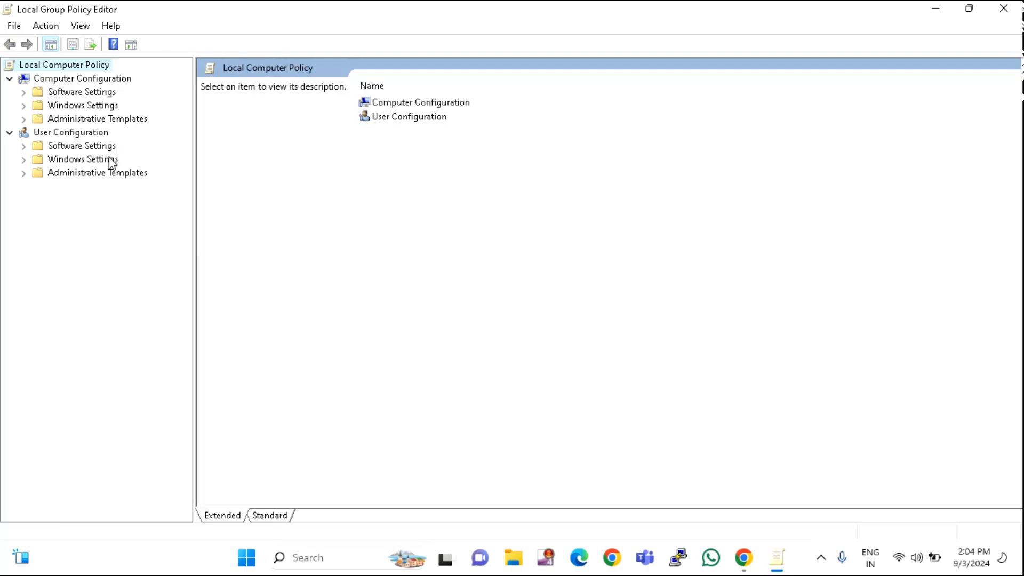
# - Expand Computer Configuration > Administrative Templates > System and scroll down its settings
pyautogui.click(102, 80)
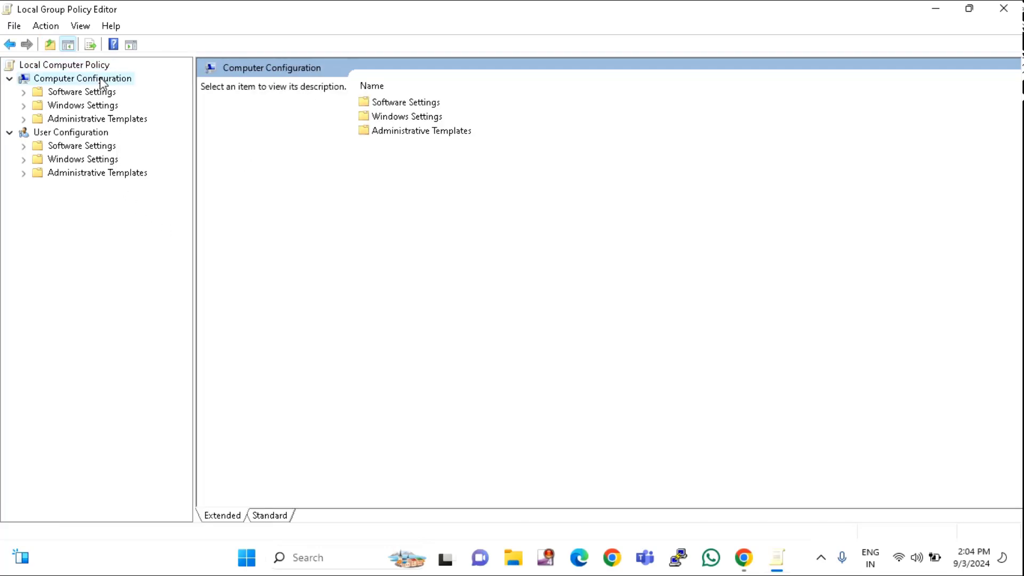
pyautogui.doubleClick(111, 120)
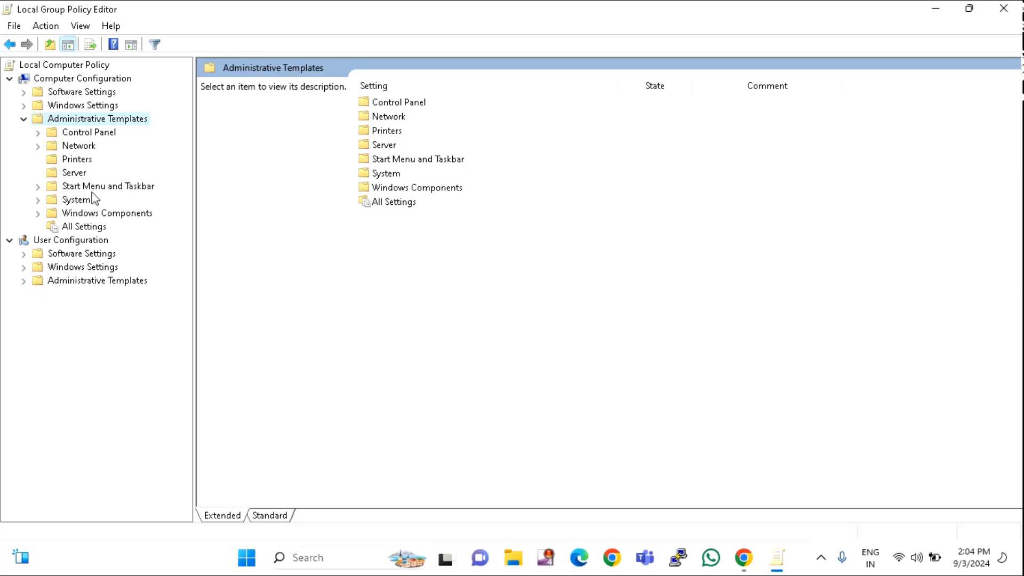
pyautogui.doubleClick(76, 200)
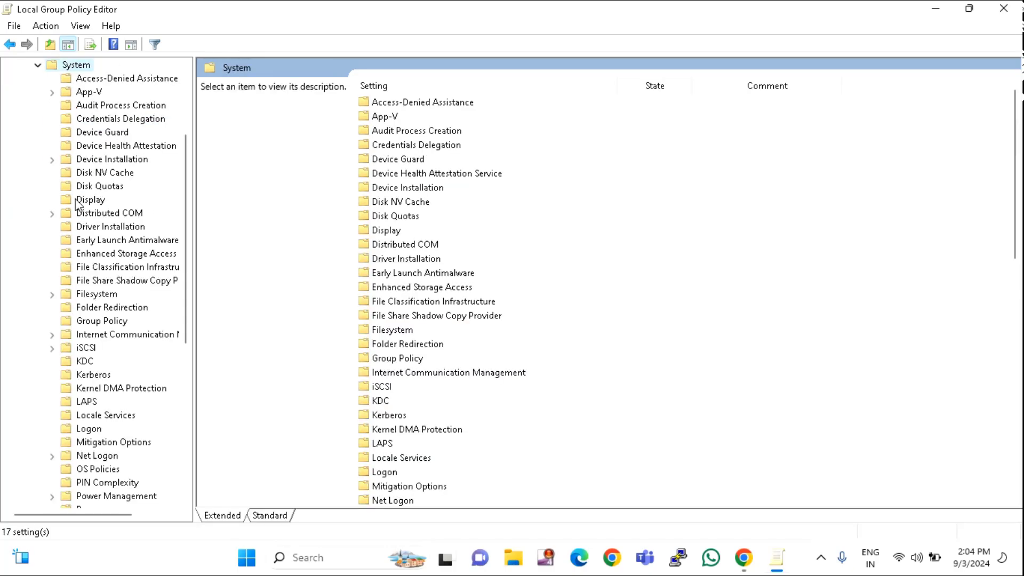
pyautogui.scroll(-12, 424, 411)
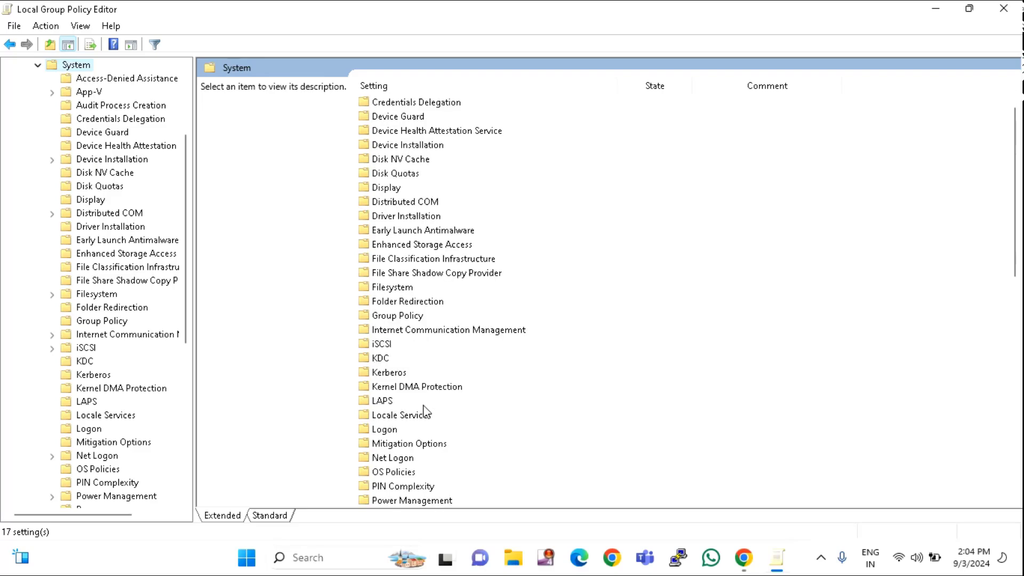
pyautogui.scroll(-1, 425, 411)
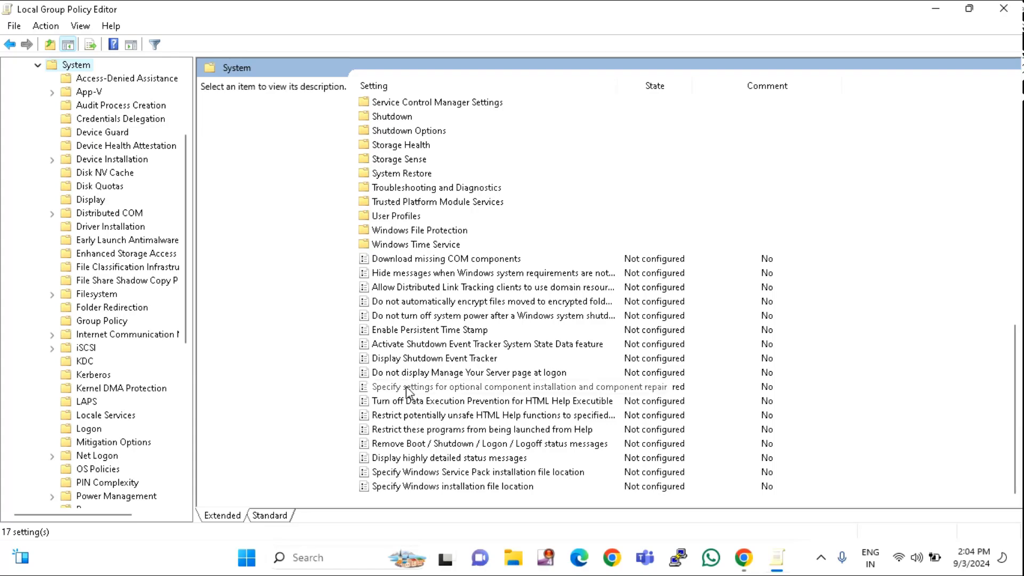
pyautogui.click(406, 388)
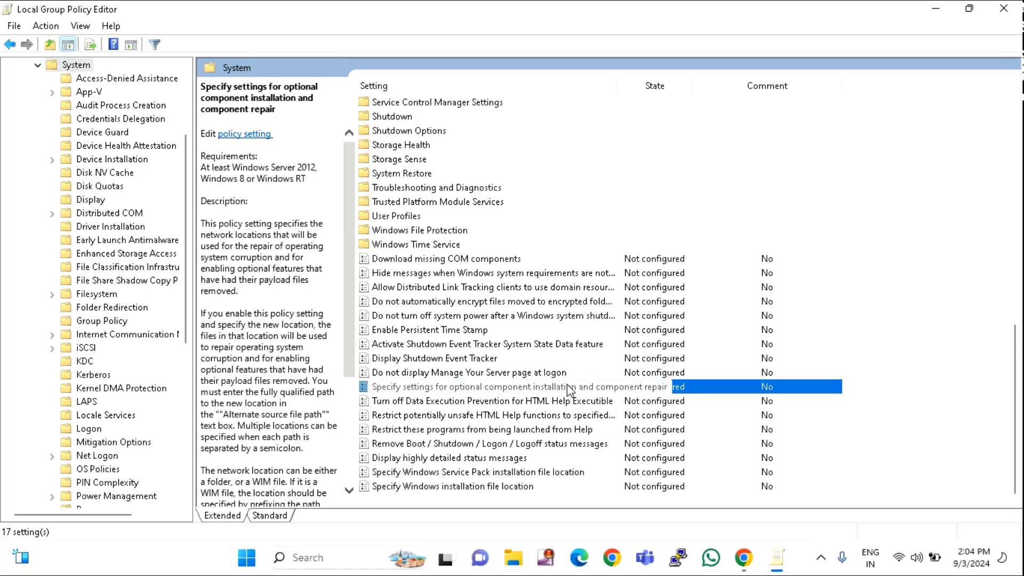
pyautogui.doubleClick(431, 388)
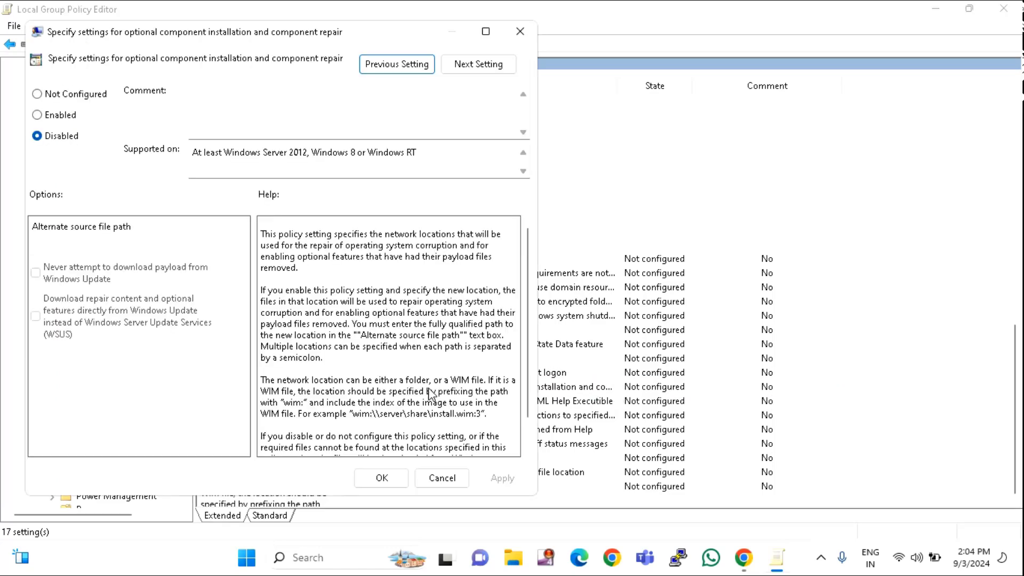
pyautogui.click(60, 116)
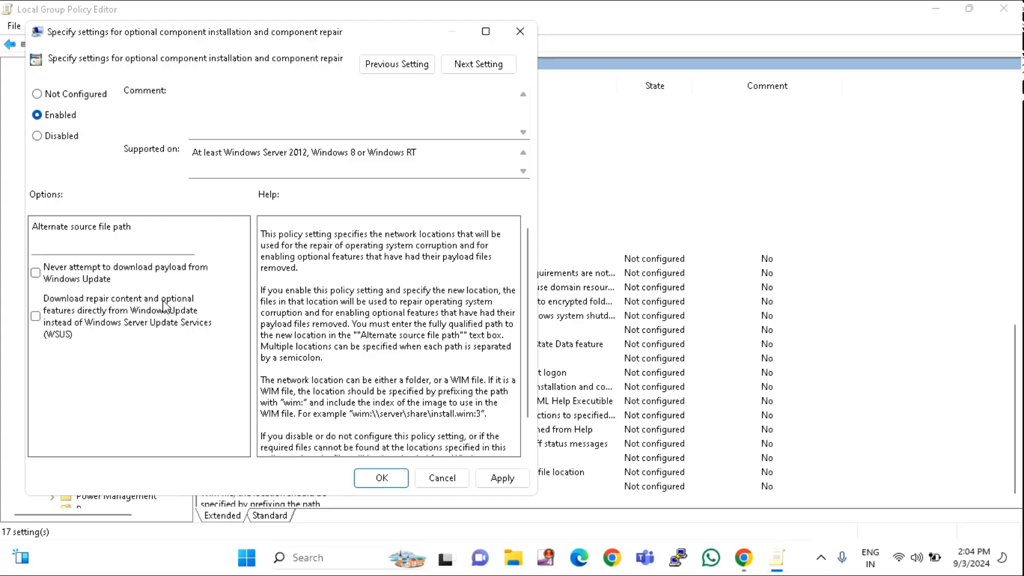
pyautogui.click(36, 317)
pyautogui.press('Escape')
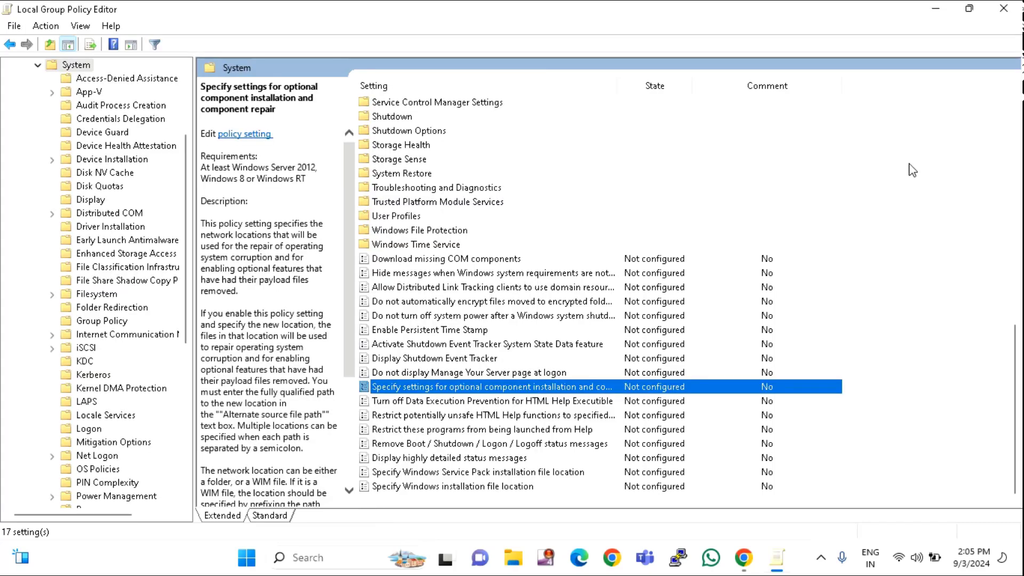
# - Close Group Policy Editor and show the Start menu's Sleep, Shut down and Restart options
pyautogui.click(1004, 9)
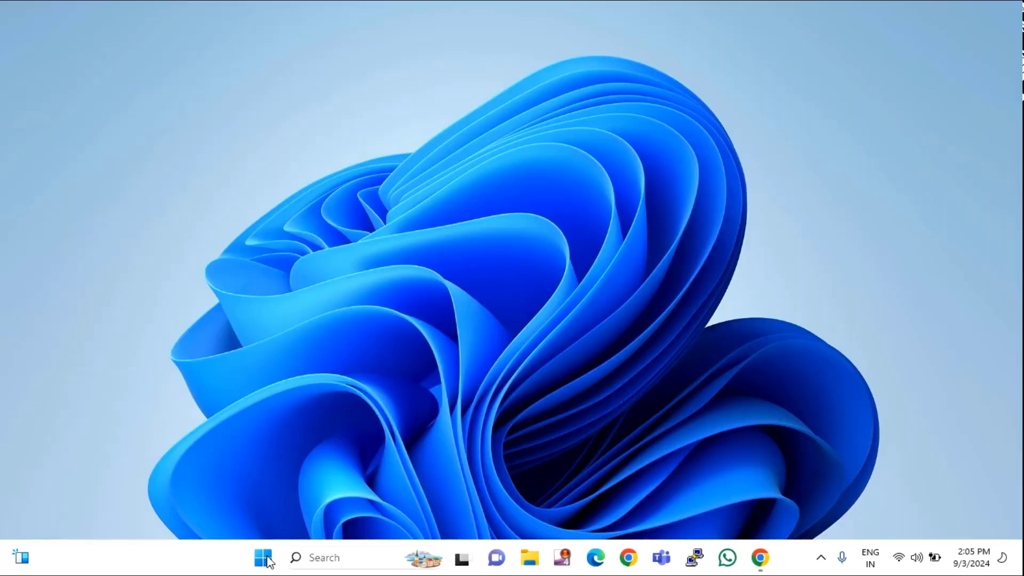
pyautogui.click(263, 560)
pyautogui.click(694, 509)
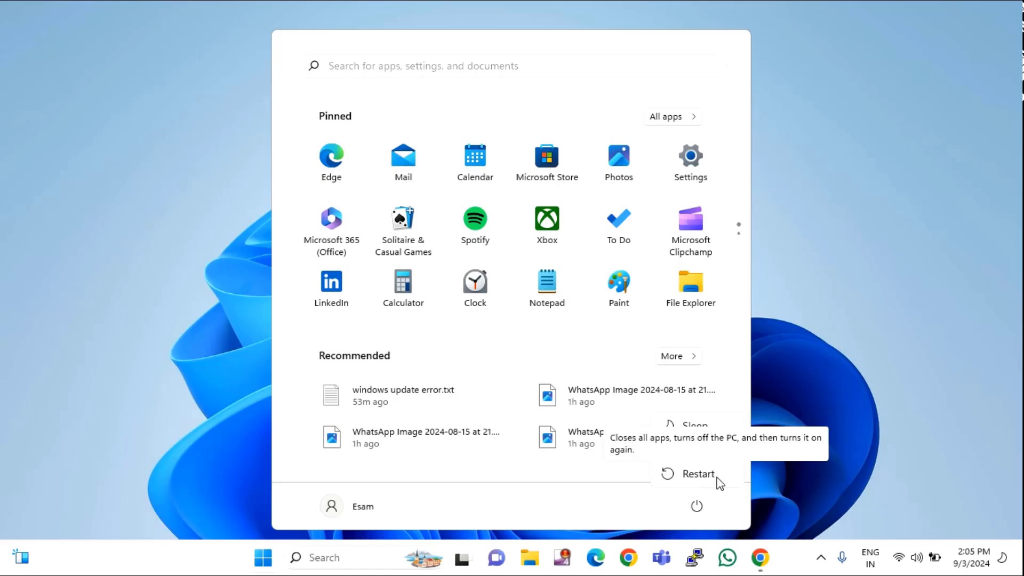